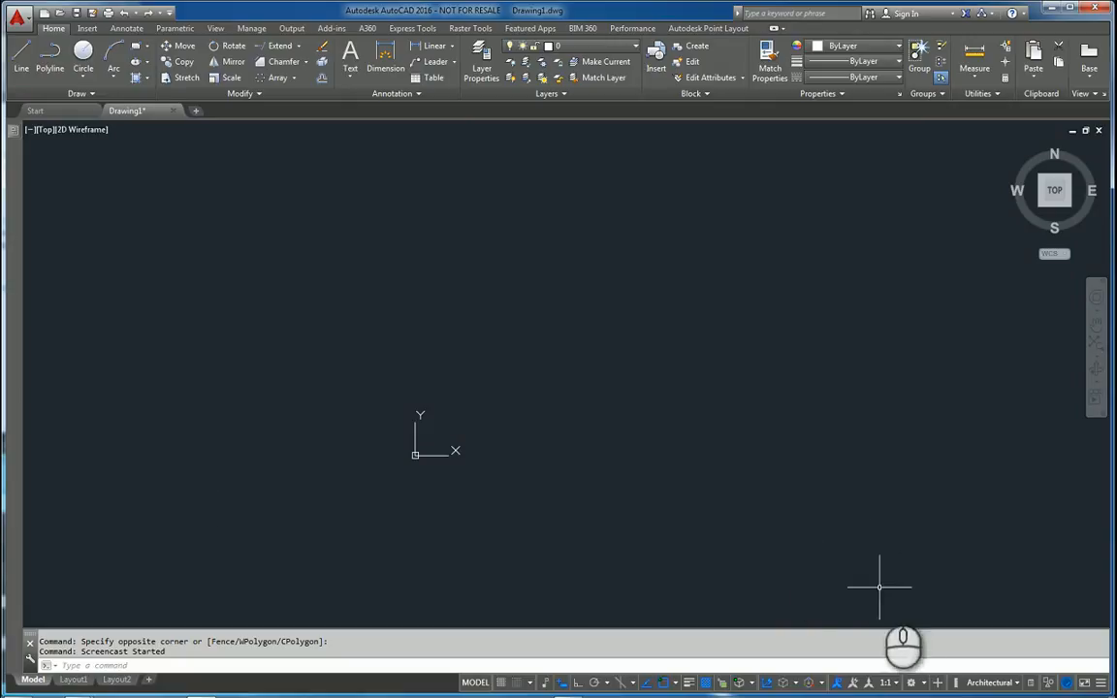
Switch the workspace to 3D Basics.
{"action": "left_click", "coordinate": [923, 685]}
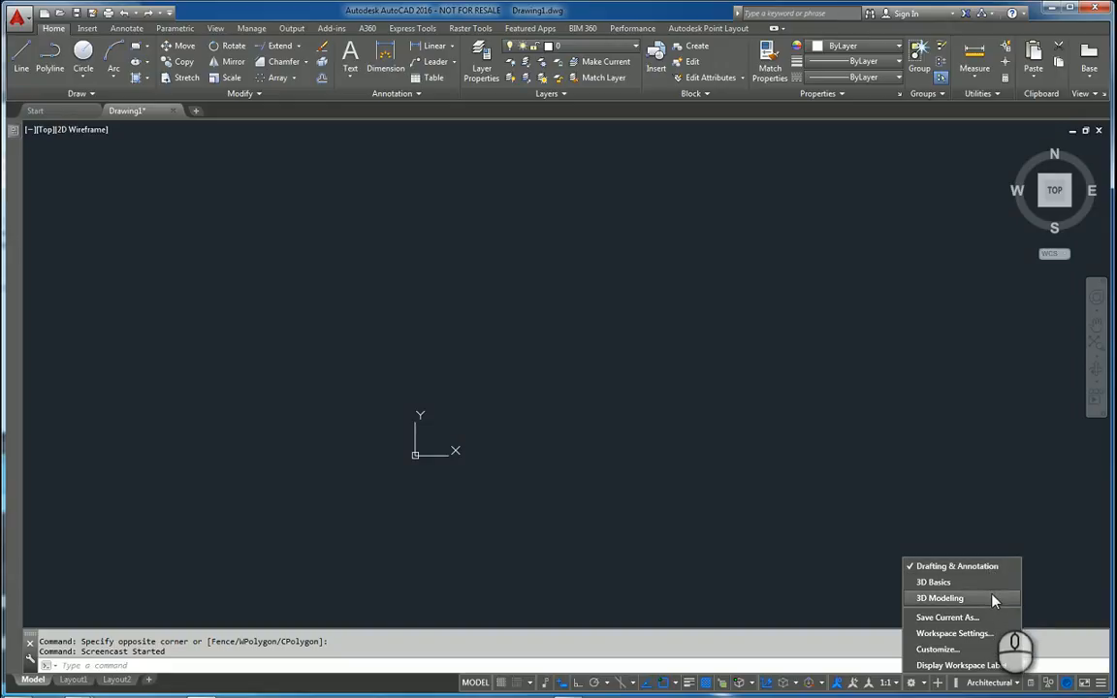
{"action": "left_click", "coordinate": [947, 526]}
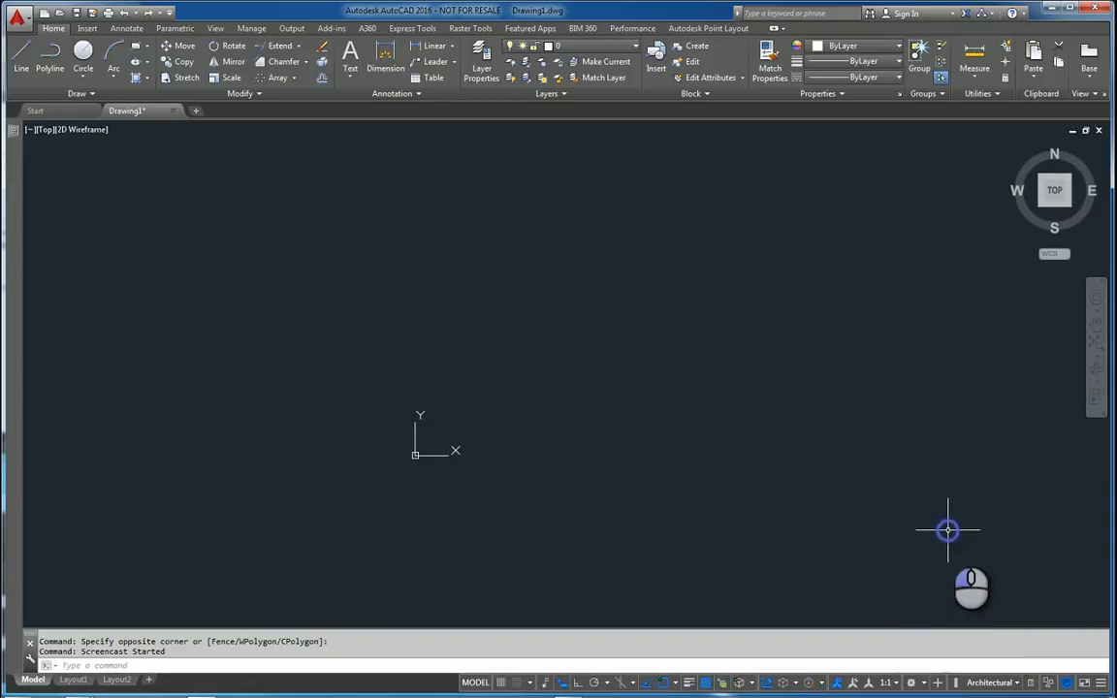
{"action": "left_click", "coordinate": [911, 682]}
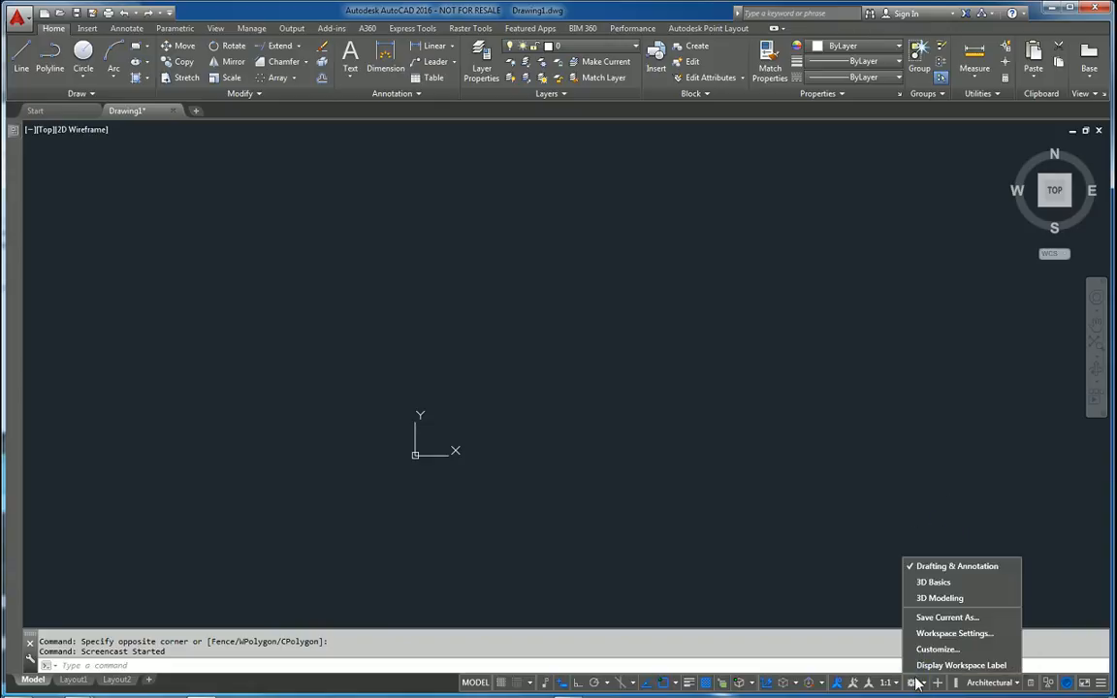
{"action": "left_click", "coordinate": [936, 582]}
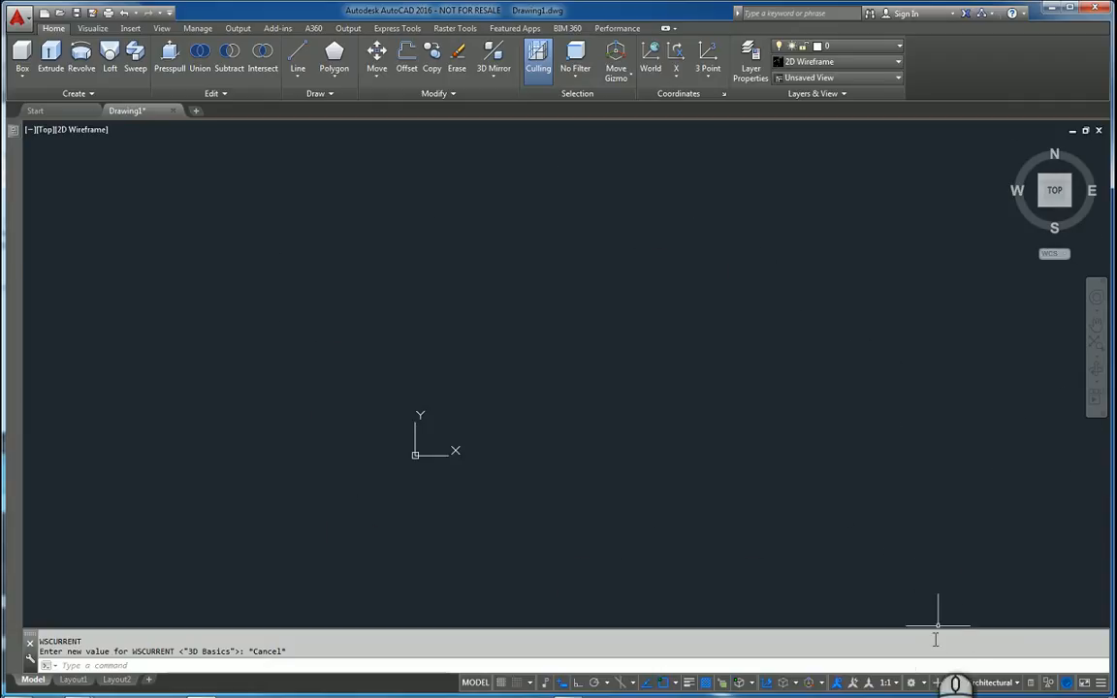
Switch the workspace back to Drafting & Annotation.
{"action": "left_click", "coordinate": [910, 682]}
{"action": "left_click", "coordinate": [938, 566]}
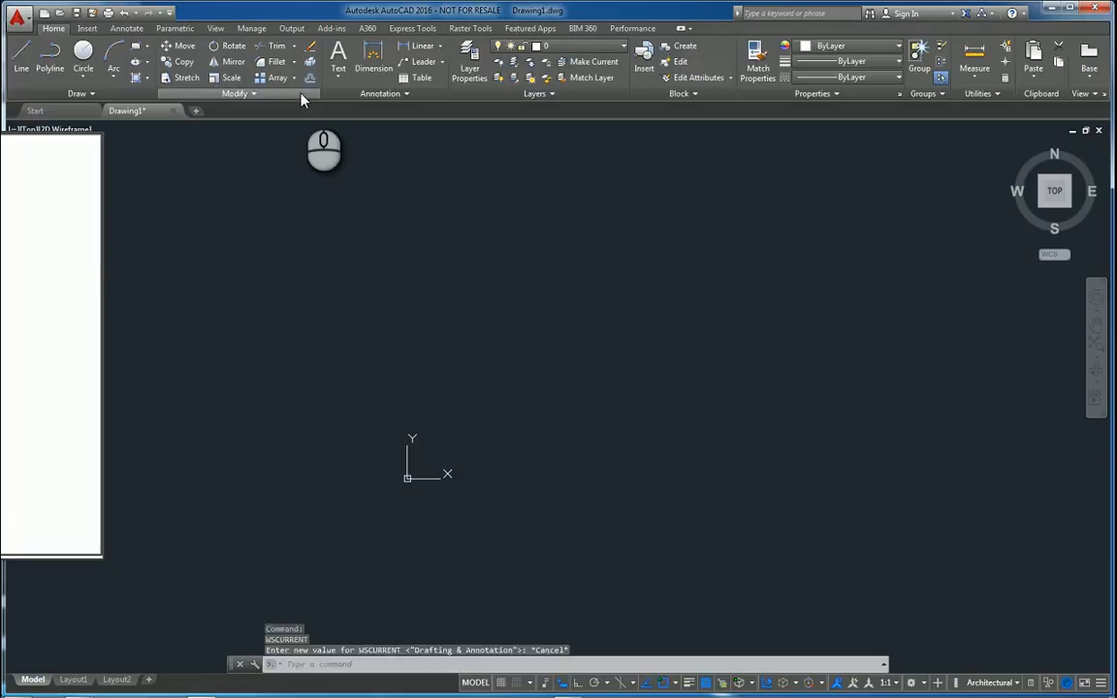
{"action": "left_click", "coordinate": [234, 313]}
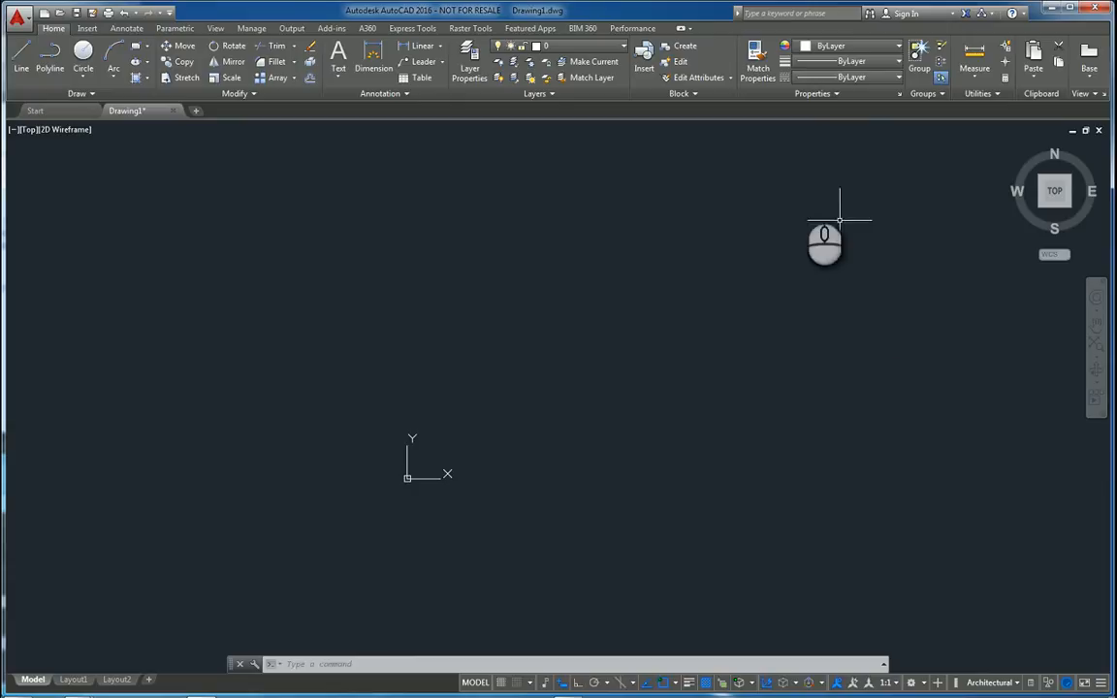
Float the Layers panel over the drawing area and review which ribbon panels are set to be shown.
{"action": "left_click_drag", "start_coordinate": [590, 94], "coordinate": [610, 262]}
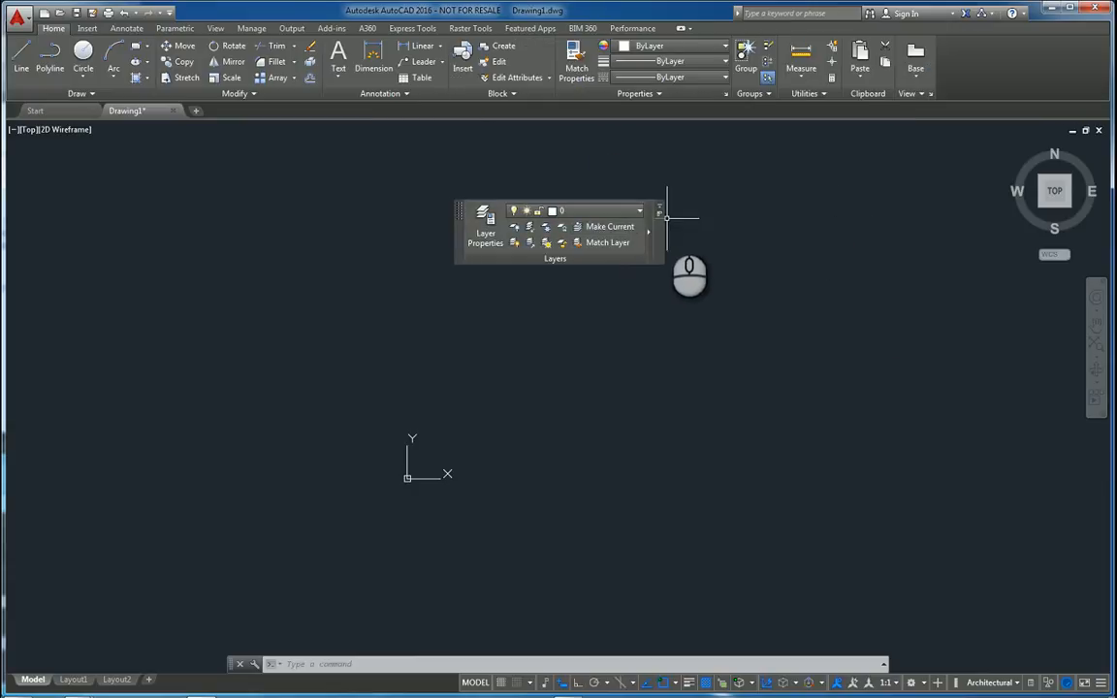
{"action": "right_click", "coordinate": [659, 233]}
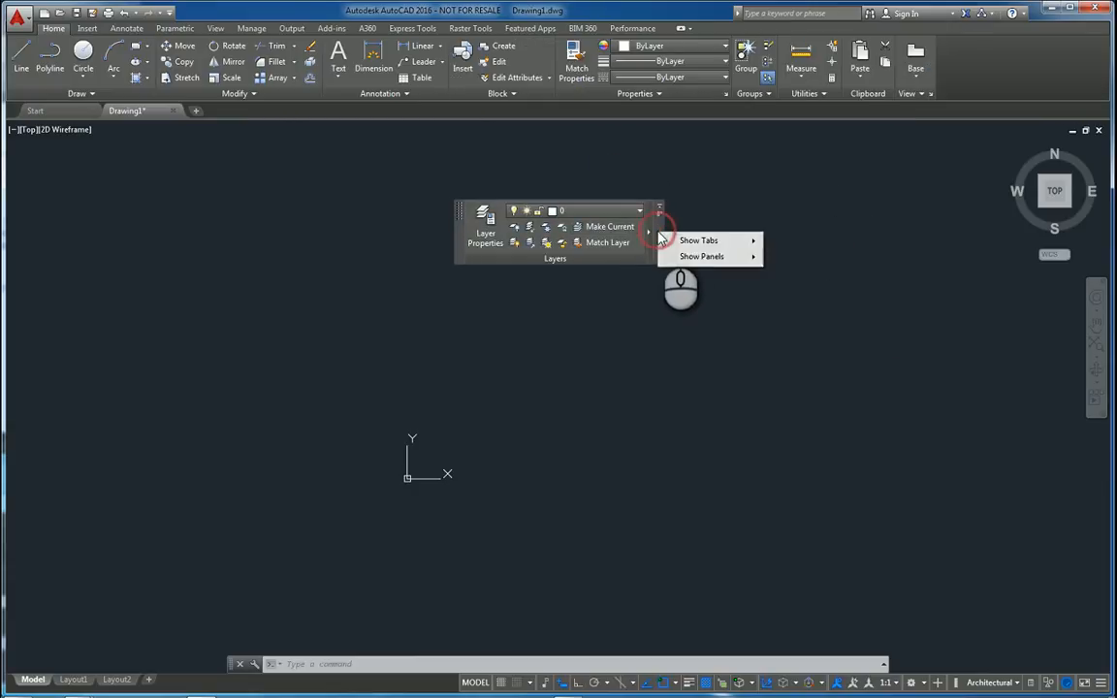
{"action": "mouse_move", "coordinate": [753, 256]}
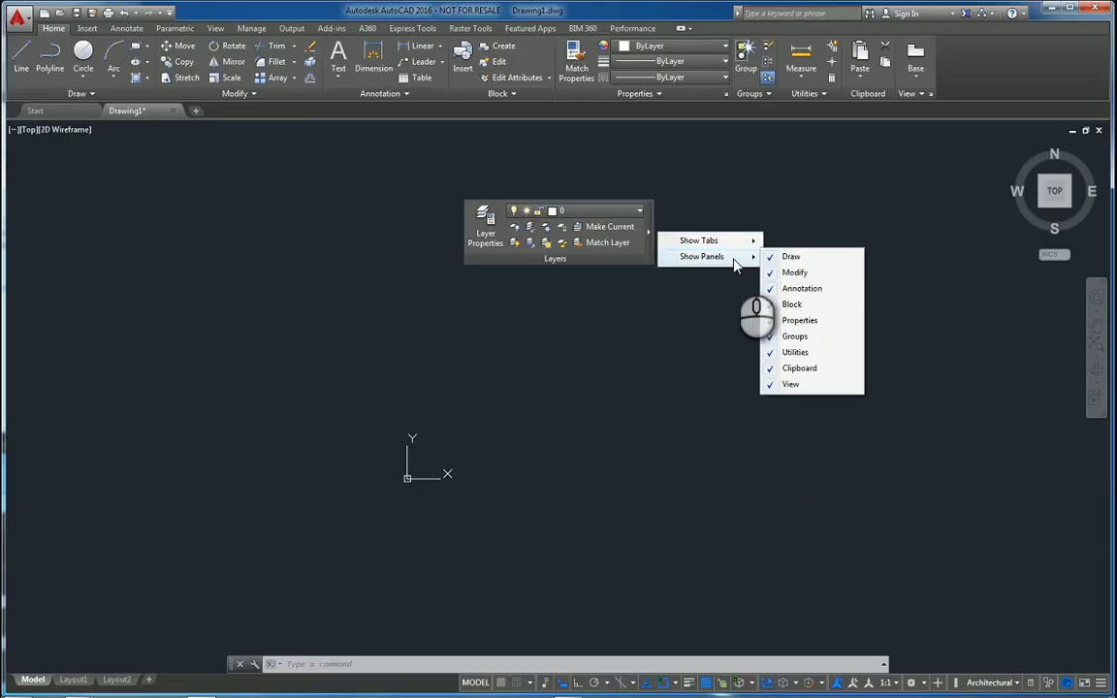
{"action": "right_click", "coordinate": [985, 59]}
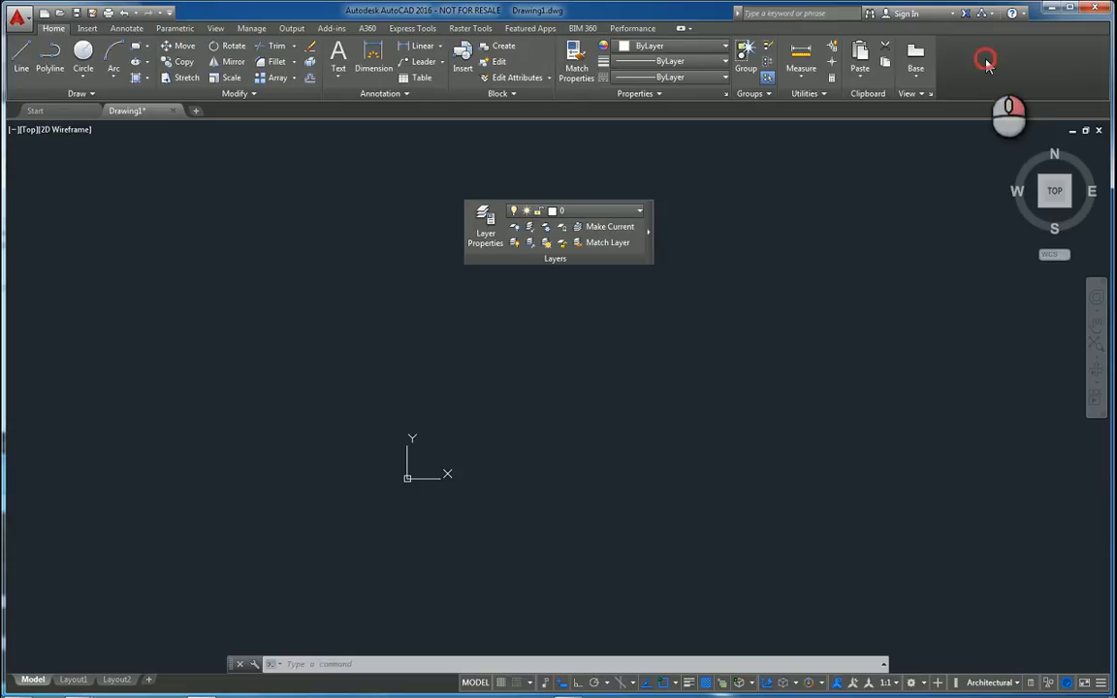
{"action": "mouse_move", "coordinate": [915, 119]}
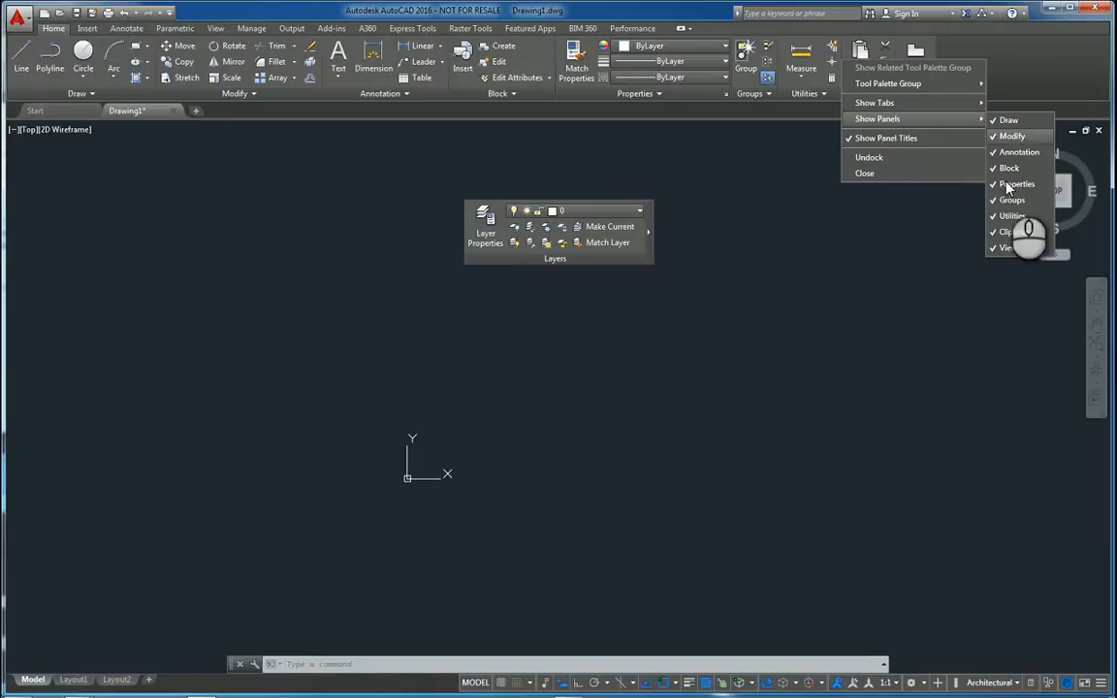
{"action": "left_click", "coordinate": [747, 249]}
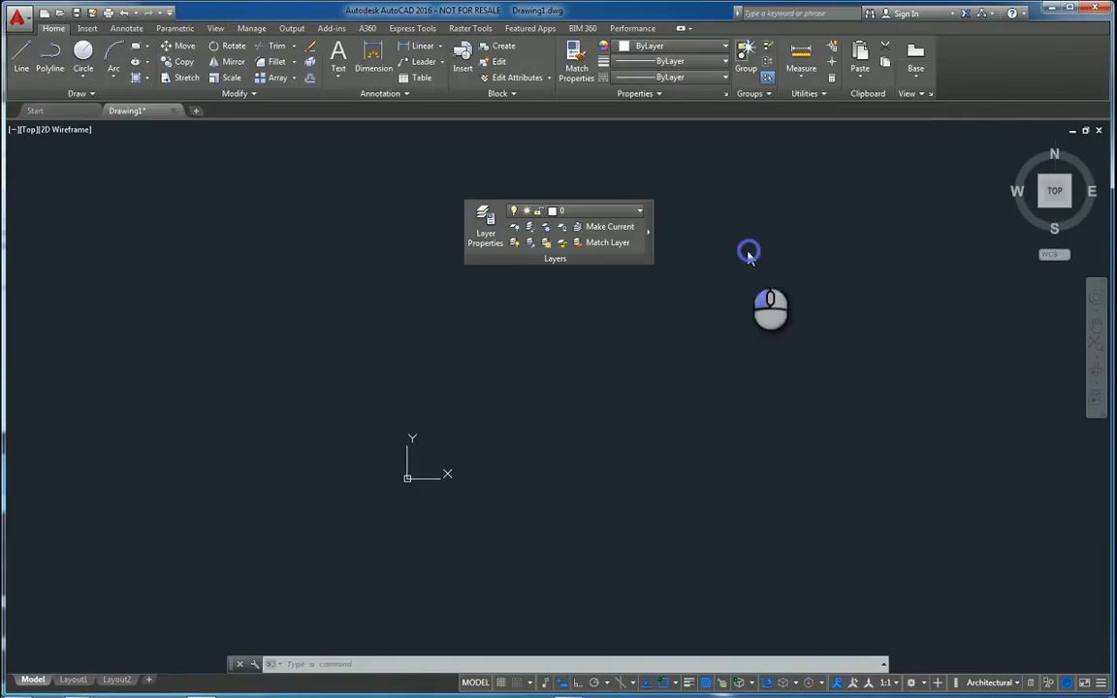
{"action": "left_click", "coordinate": [648, 233]}
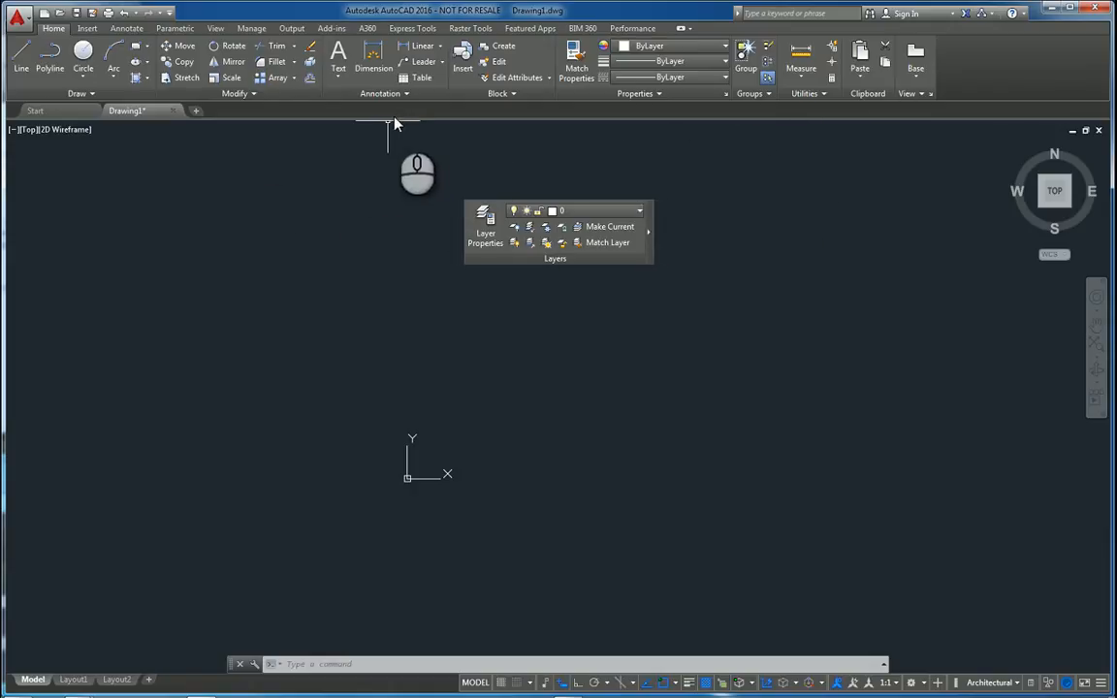
Display the Tool Palettes and float them over the right part of the drawing area.
{"action": "left_click", "coordinate": [213, 28]}
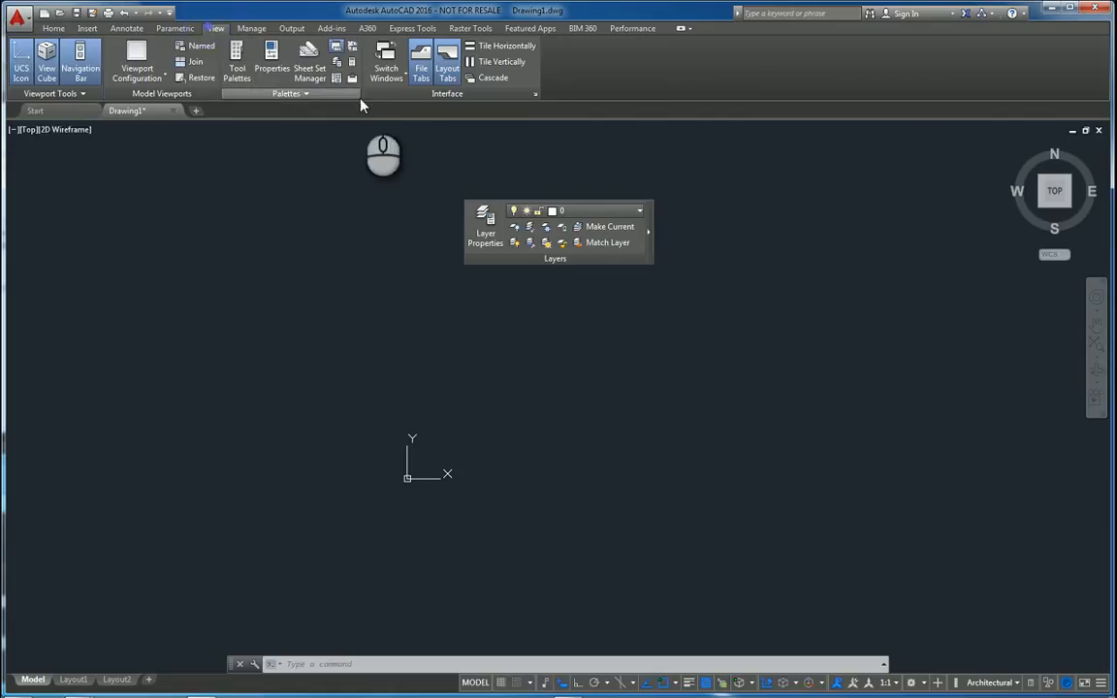
{"action": "left_click", "coordinate": [237, 65]}
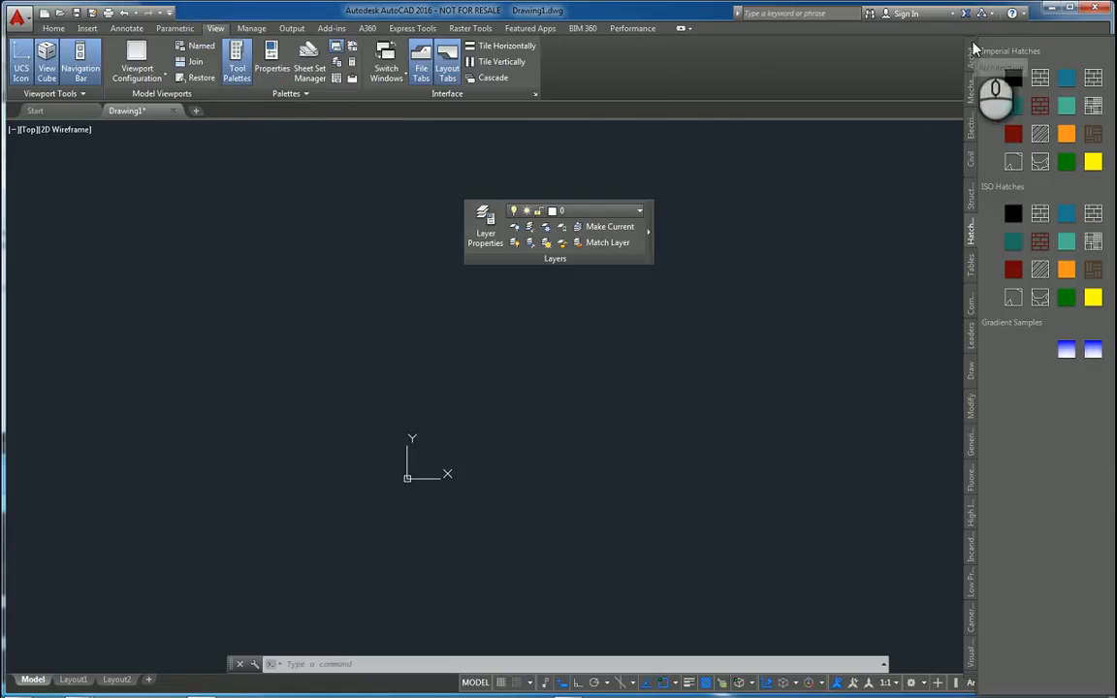
{"action": "left_click_drag", "start_coordinate": [985, 36], "coordinate": [841, 185]}
{"action": "left_click", "coordinate": [1108, 233]}
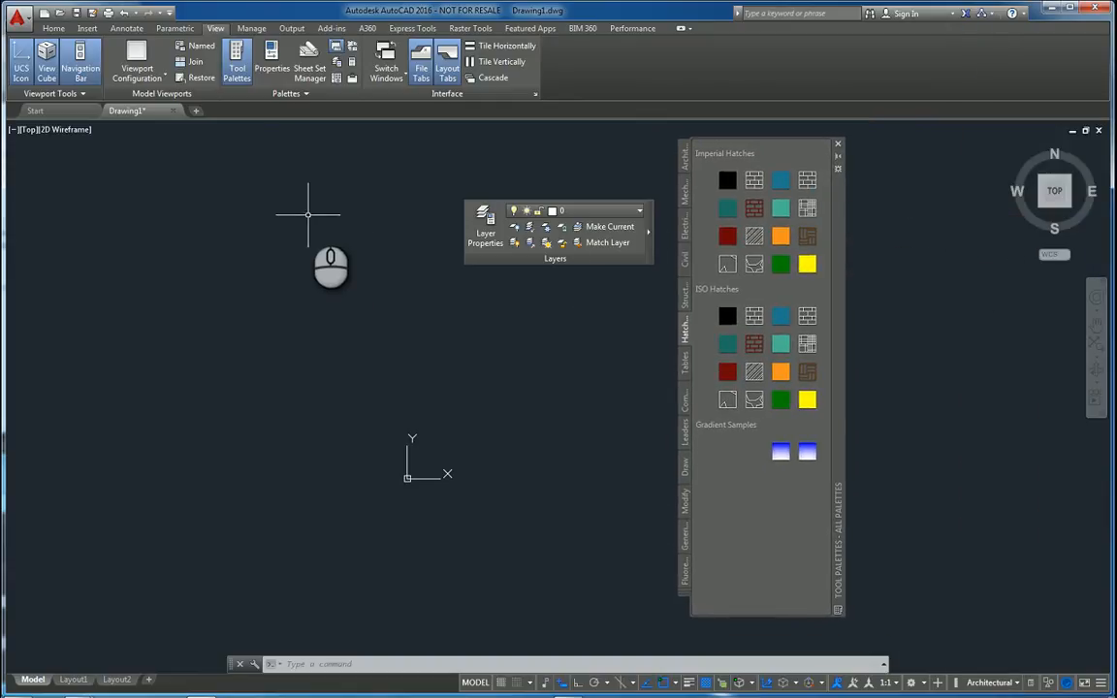
Display the Properties palette, undock it over the left part of the drawing area and expand it.
{"action": "left_click", "coordinate": [272, 63]}
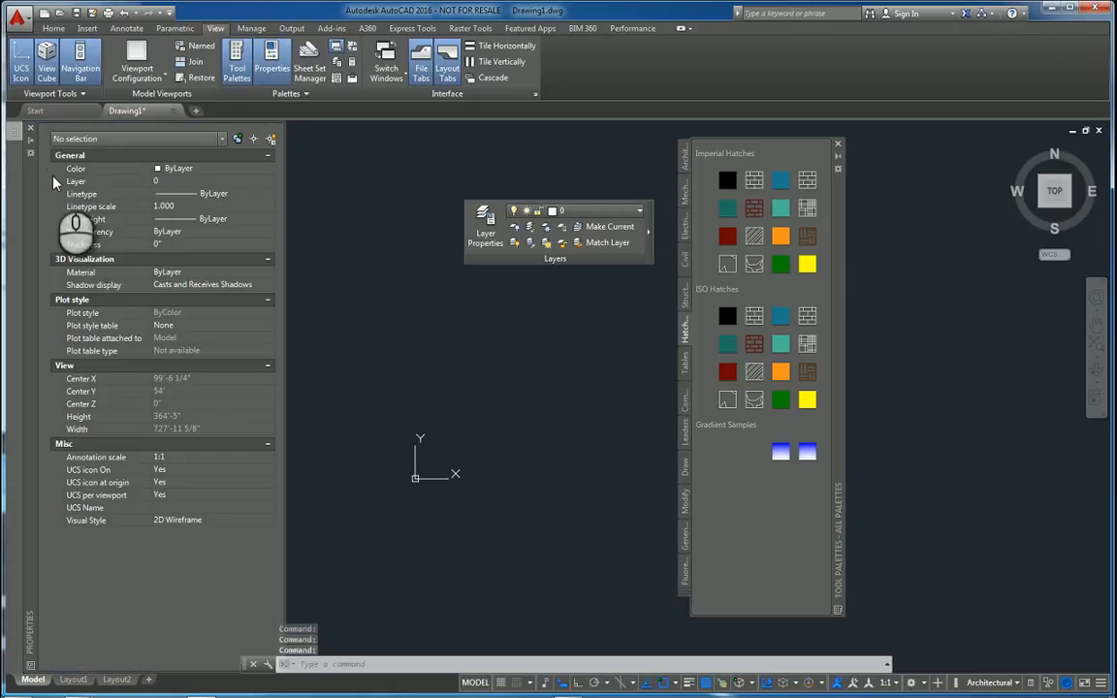
{"action": "left_click_drag", "start_coordinate": [33, 160], "coordinate": [185, 198]}
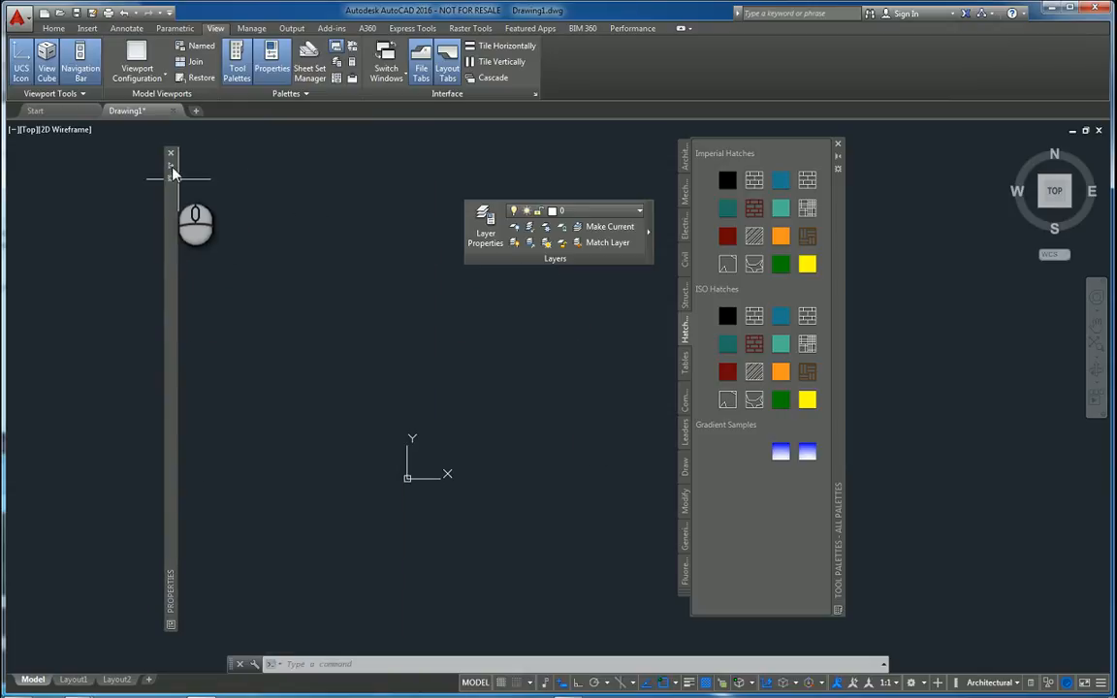
{"action": "mouse_move", "coordinate": [173, 170]}
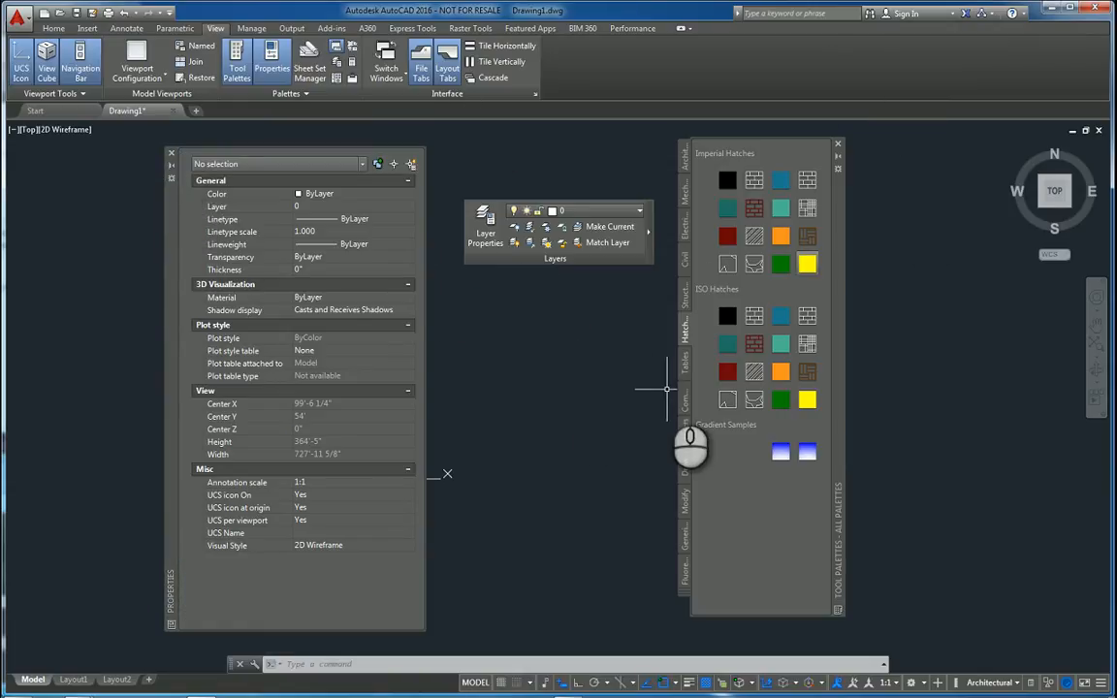
Save the current interface layout as a new workspace named test.
{"action": "left_click", "coordinate": [928, 682]}
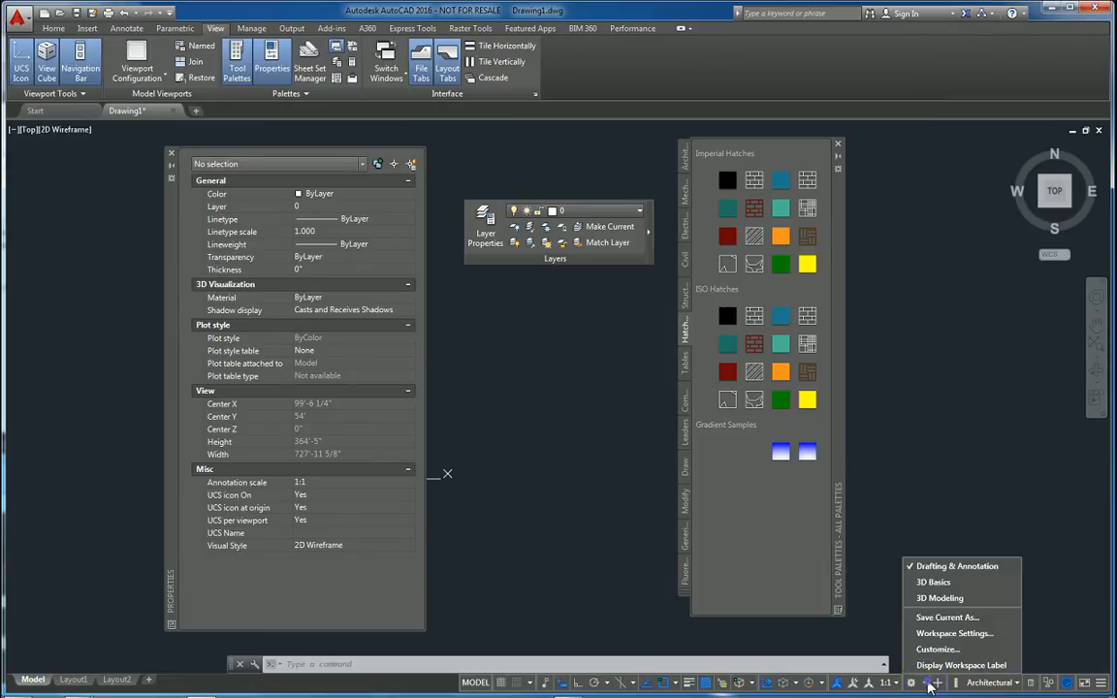
{"action": "left_click", "coordinate": [959, 618]}
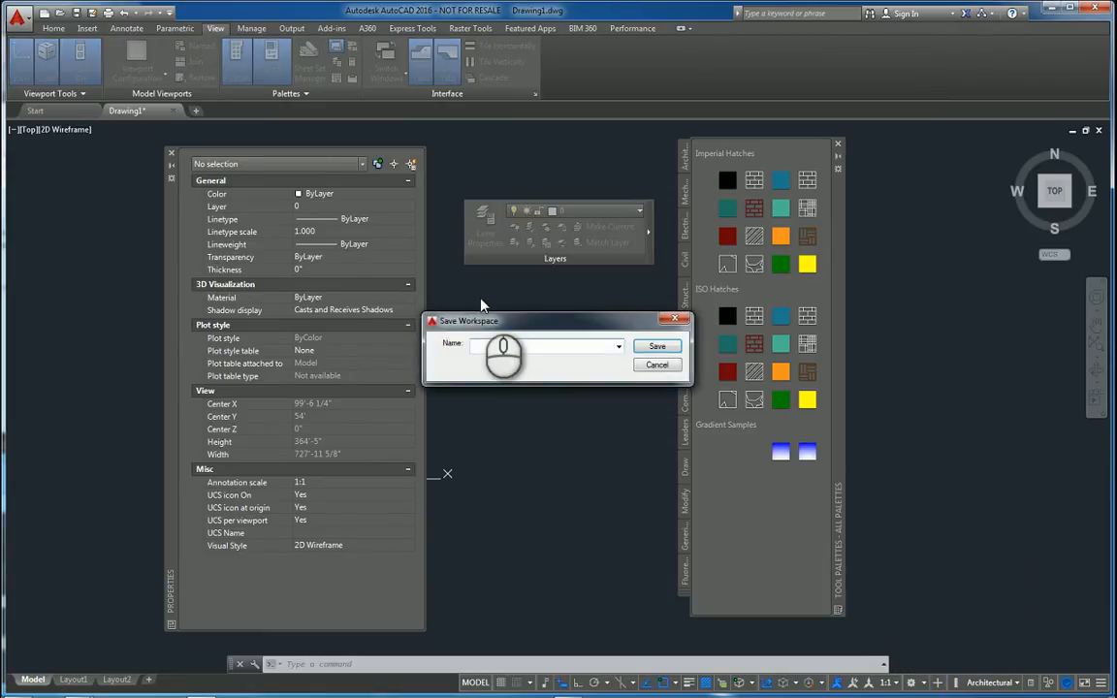
{"action": "type", "text": "test"}
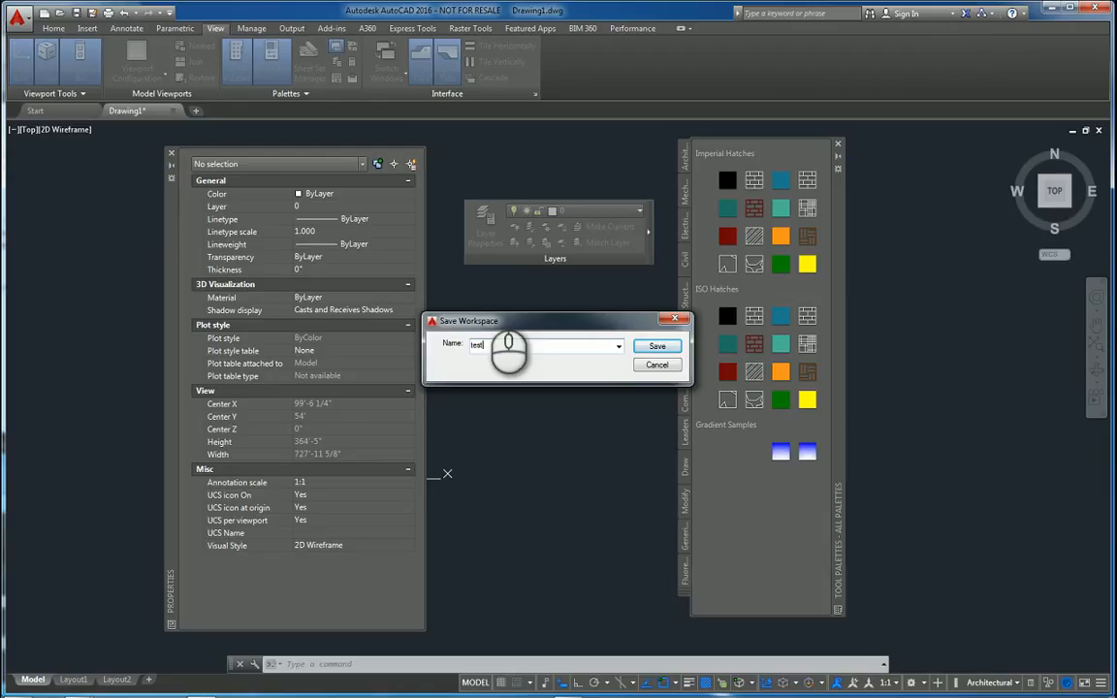
{"action": "left_click", "coordinate": [654, 349]}
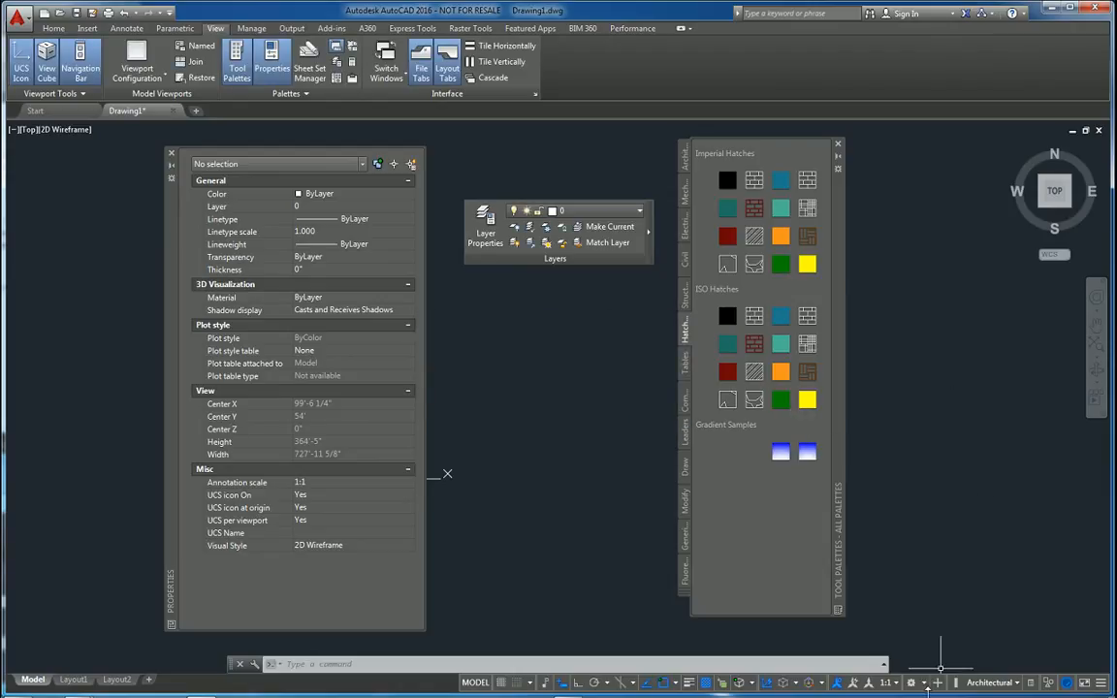
Switch to the Drafting & Annotation workspace and back to the saved test workspace to check its layout.
{"action": "left_click", "coordinate": [910, 683]}
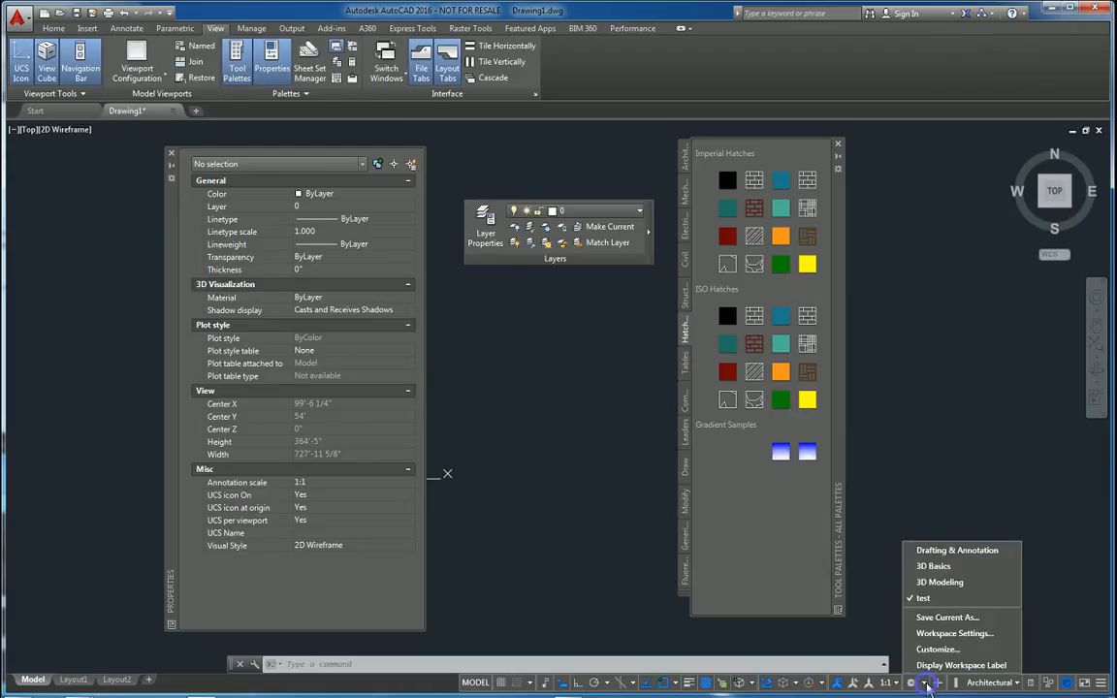
{"action": "left_click", "coordinate": [942, 551]}
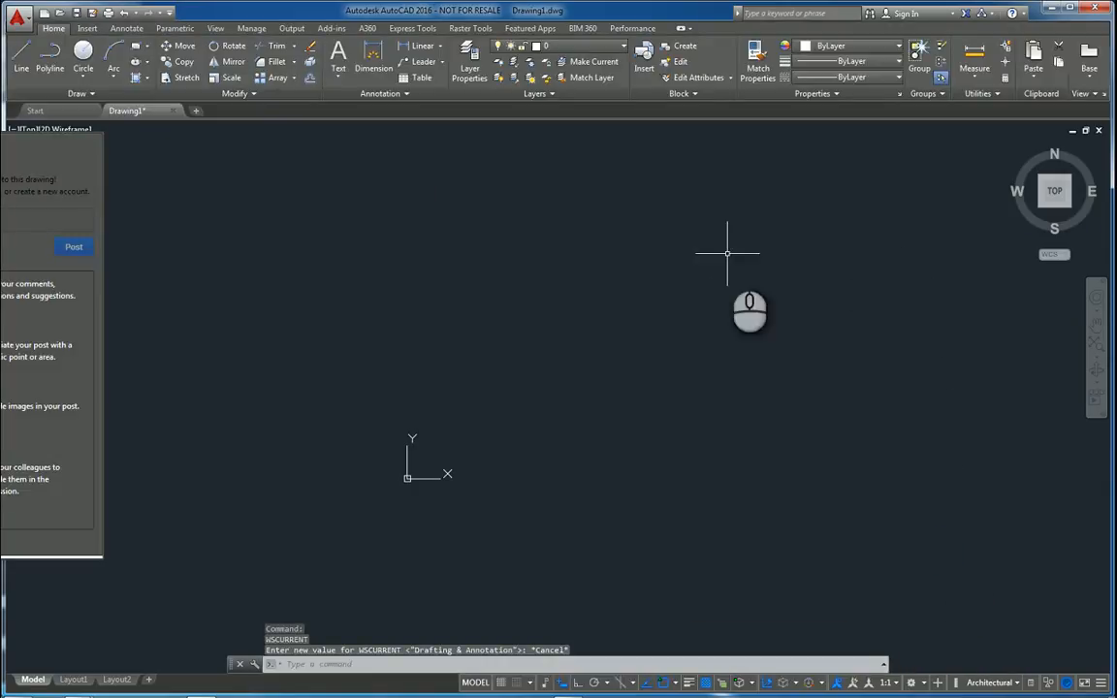
{"action": "left_click", "coordinate": [911, 682]}
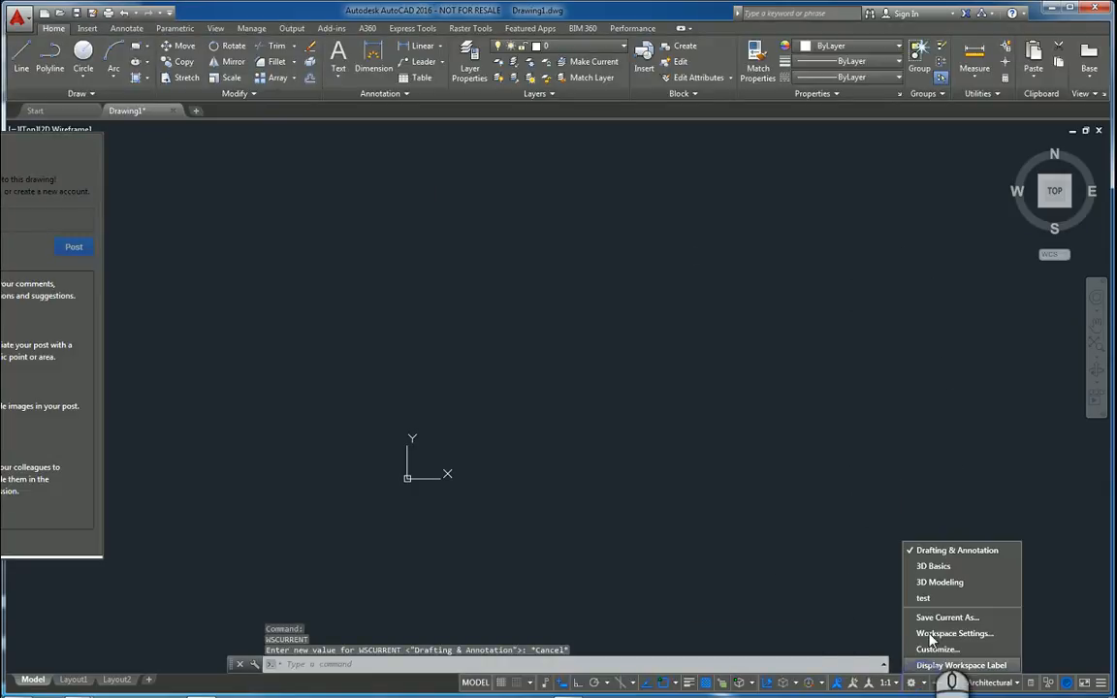
{"action": "left_click", "coordinate": [926, 598]}
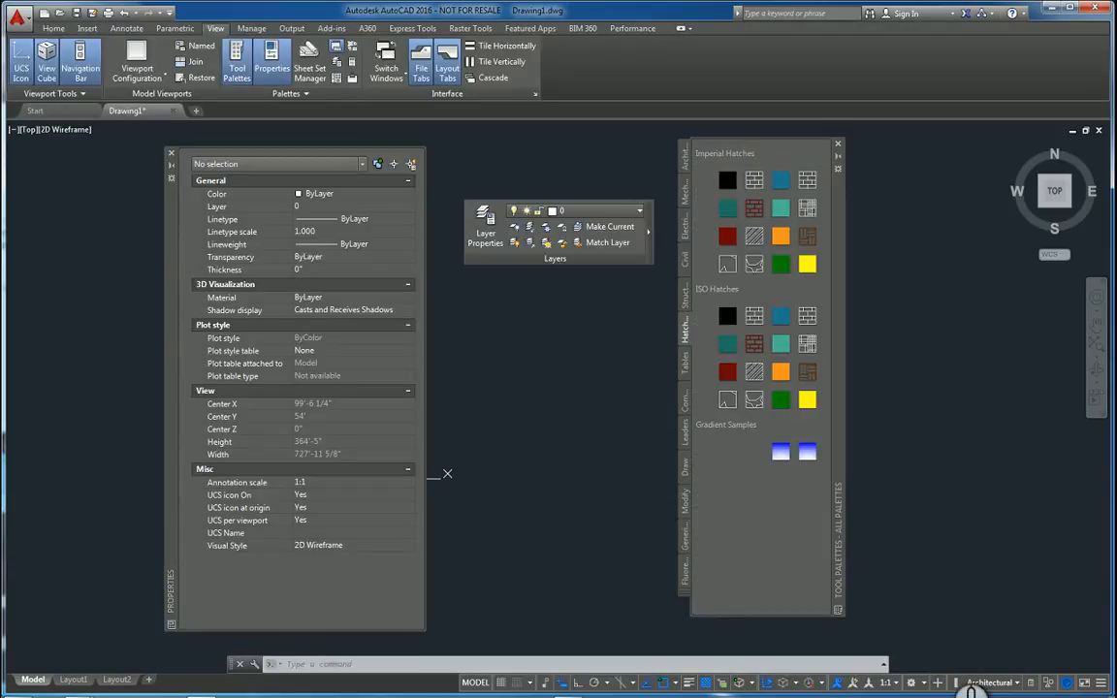
Review the Workspace Settings, choosing test as My Workspace, and cancel the dialog.
{"action": "left_click", "coordinate": [910, 683]}
{"action": "left_click", "coordinate": [951, 635]}
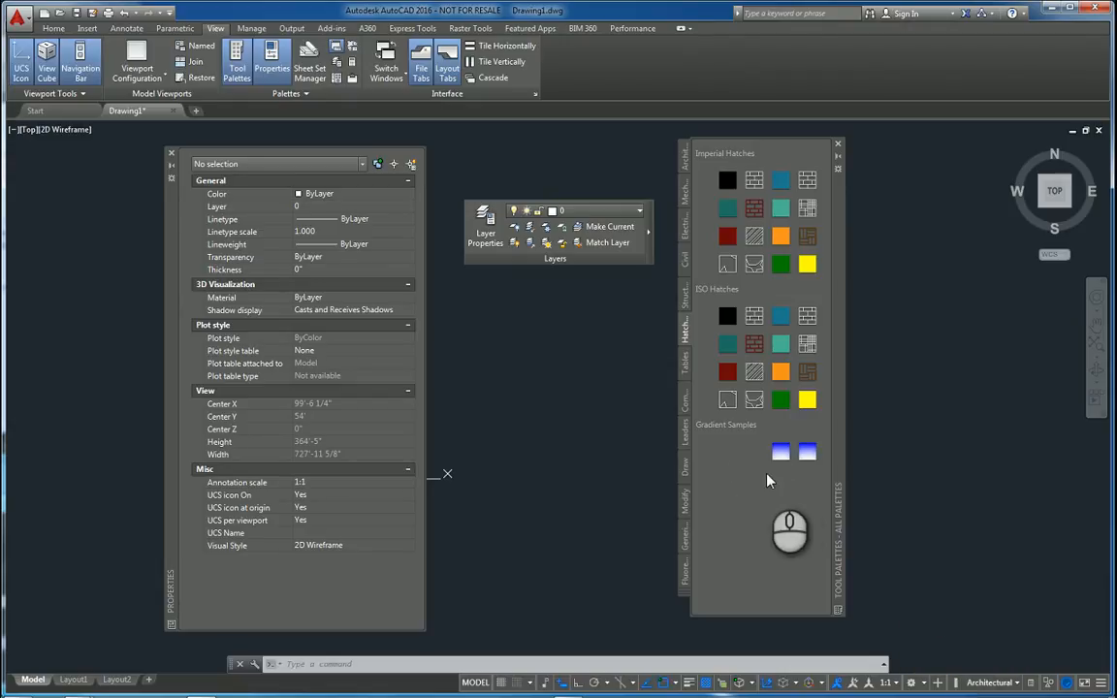
{"action": "left_click_drag", "start_coordinate": [536, 250], "coordinate": [535, 274]}
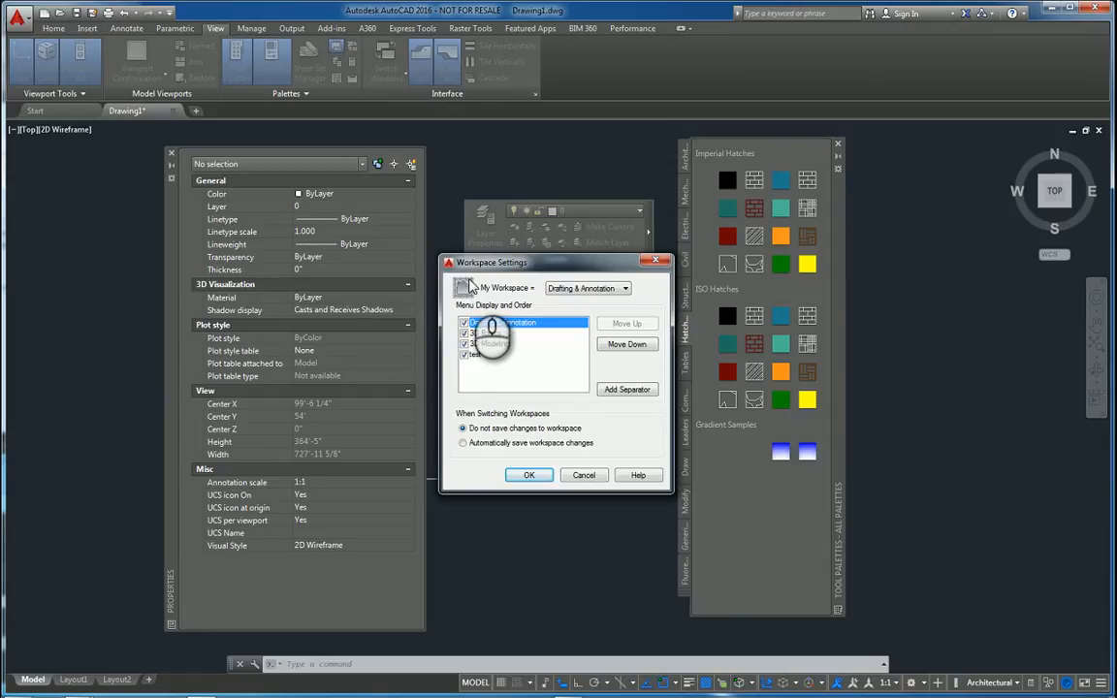
{"action": "left_click", "coordinate": [609, 290]}
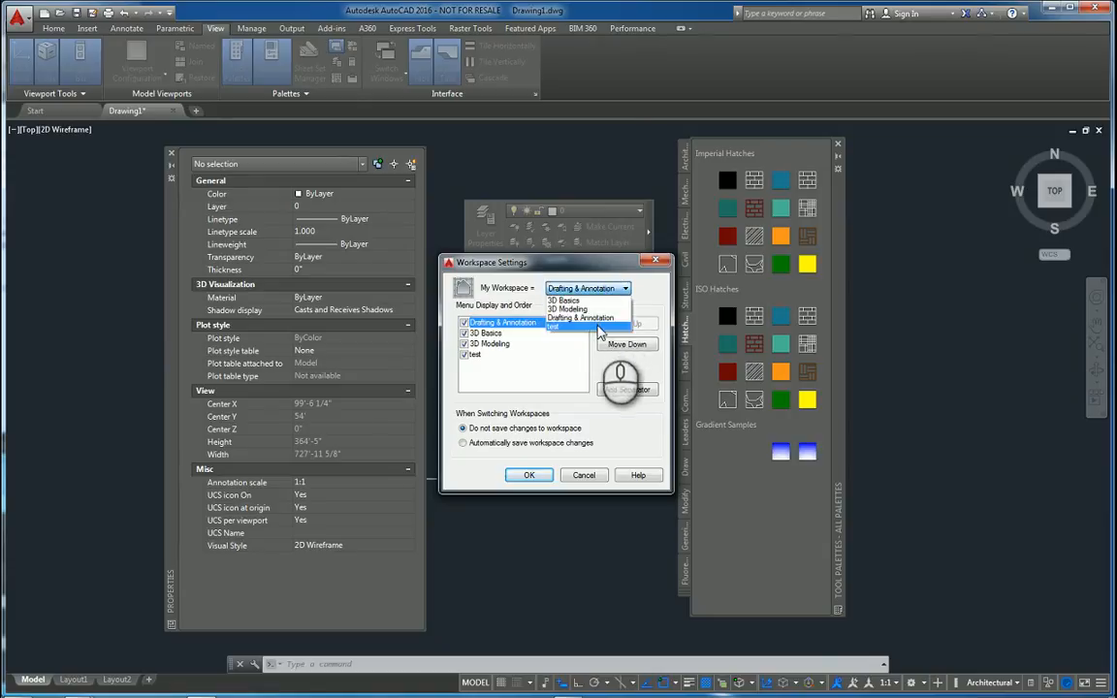
{"action": "left_click", "coordinate": [600, 329]}
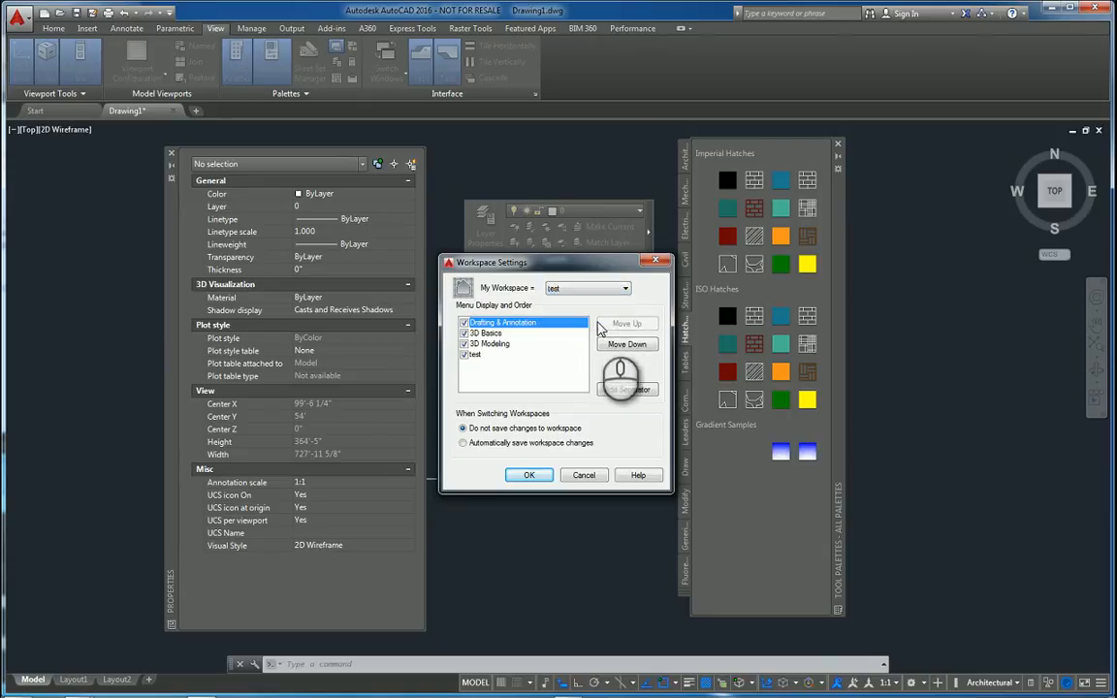
{"action": "left_click", "coordinate": [464, 355]}
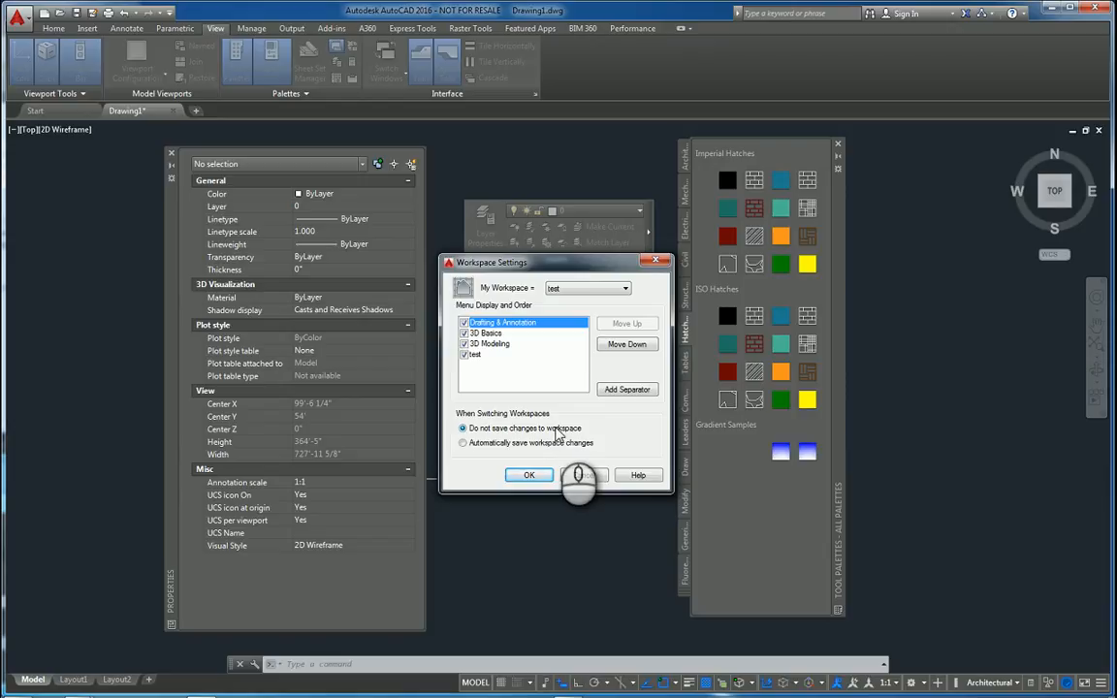
{"action": "left_click", "coordinate": [582, 474]}
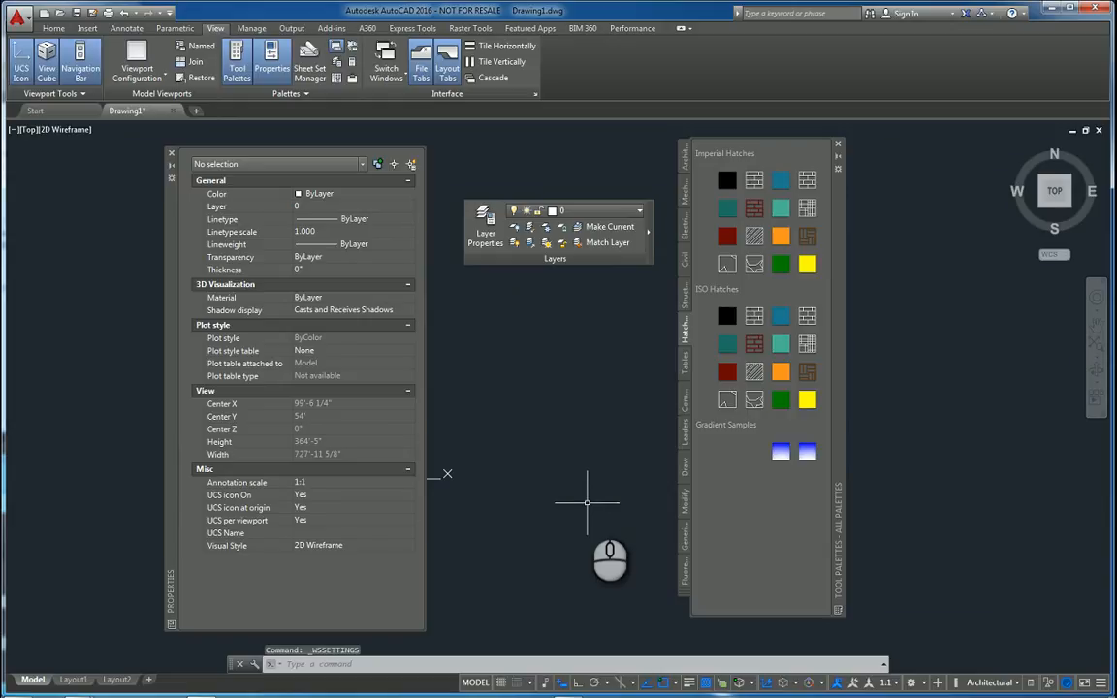